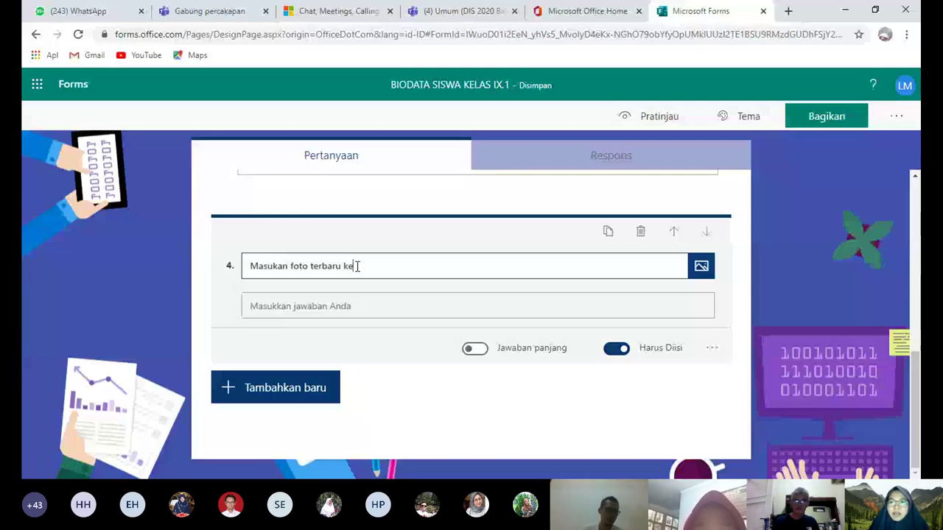
From the Microsoft Office Home page's app list, launch OneDrive for Business in a new tab
click(906, 34)
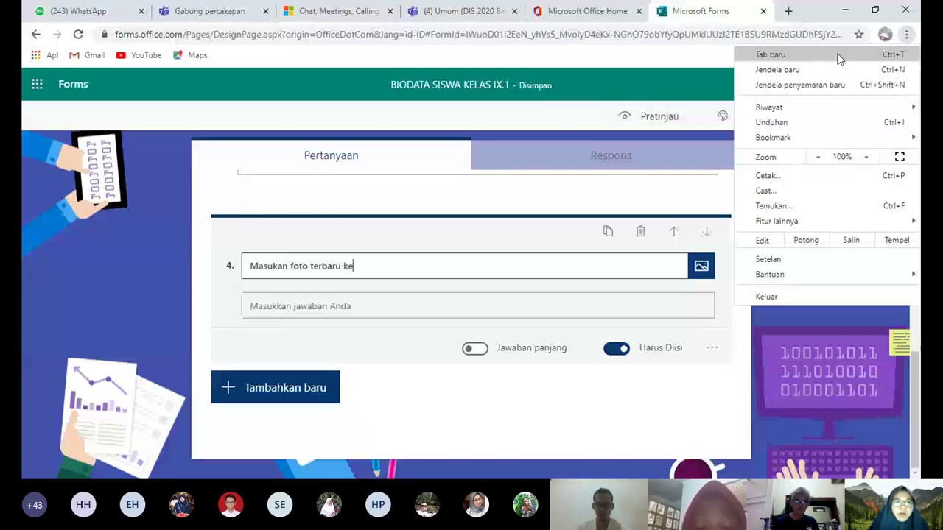
click(838, 57)
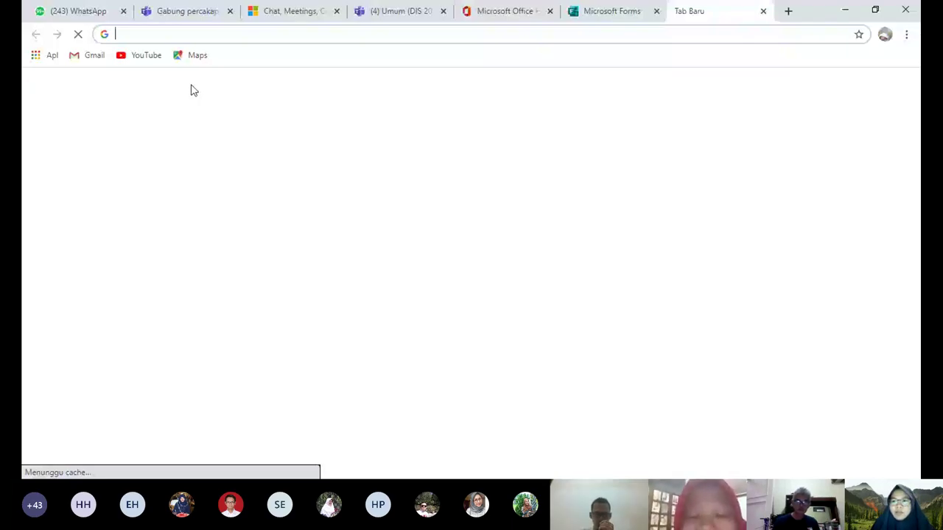
text(o)
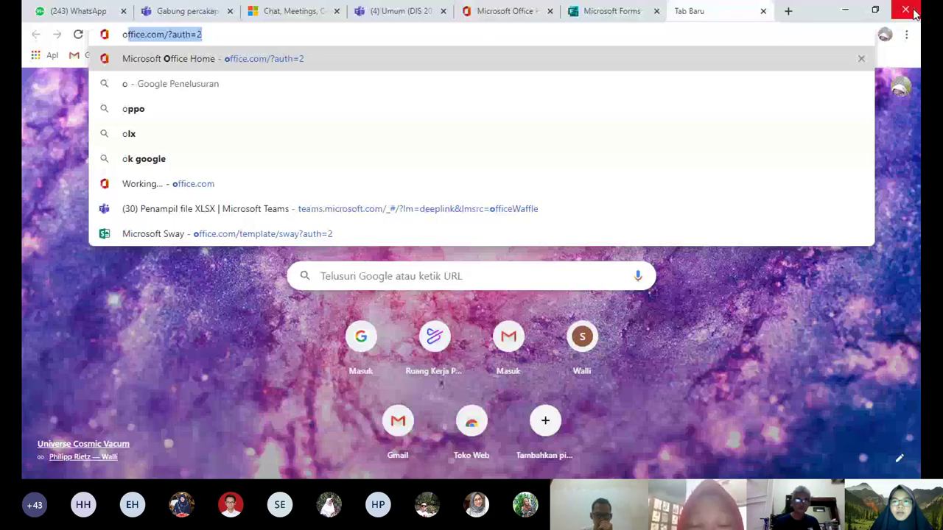
click(763, 11)
click(610, 17)
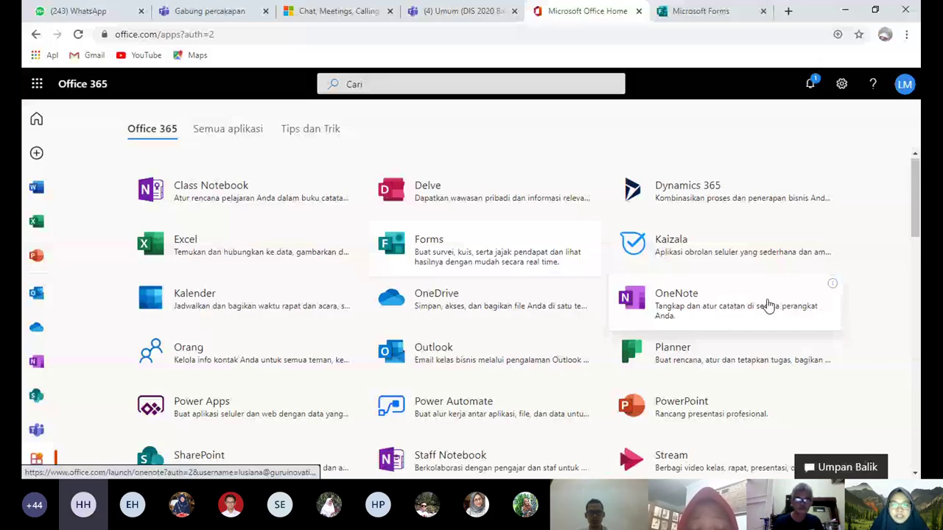
click(397, 308)
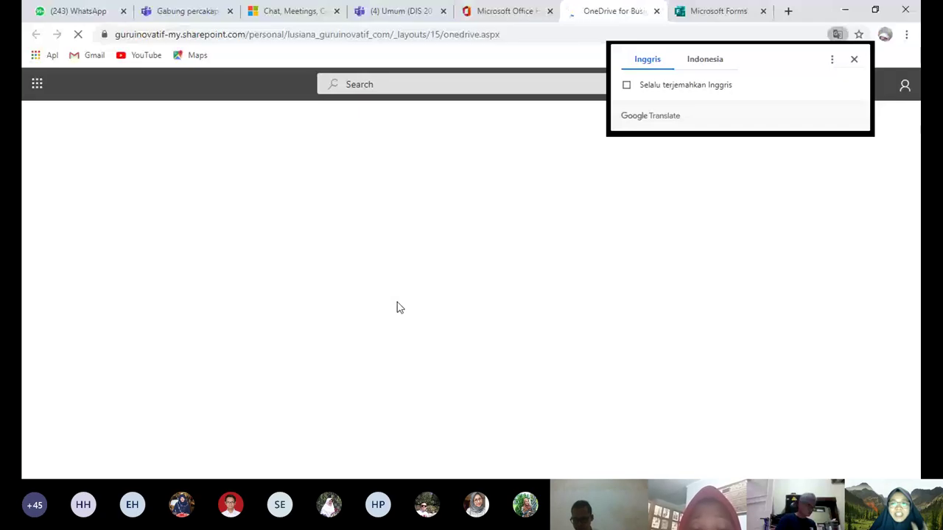
Dismiss the translation offer and show OneDrive's + New menu in My files
click(854, 61)
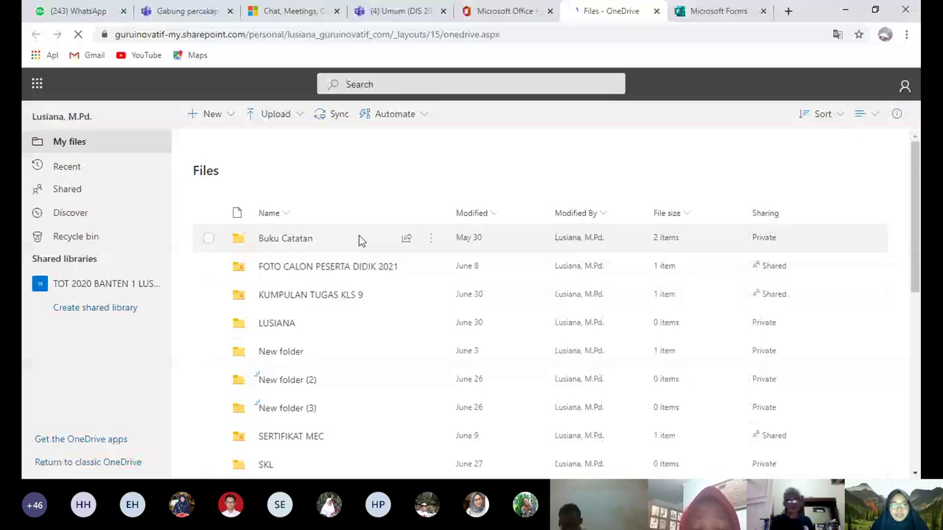
click(195, 116)
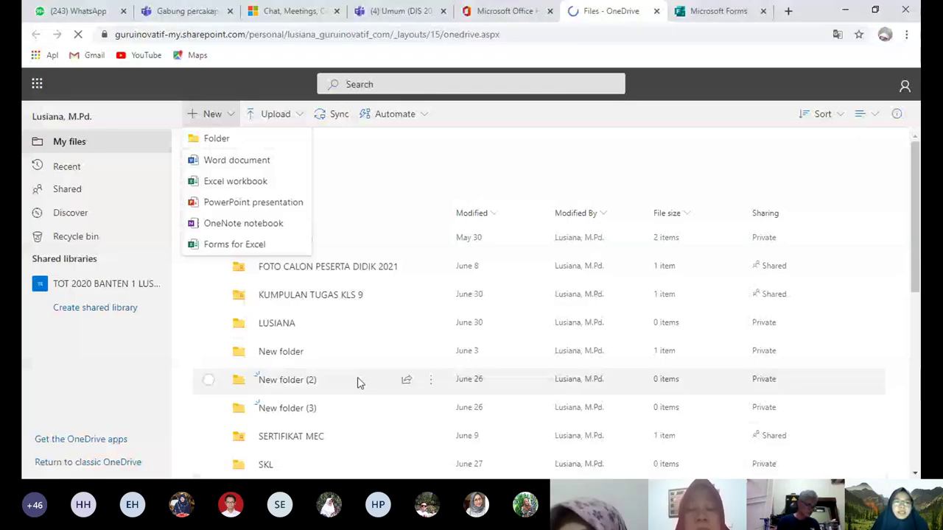
click(232, 140)
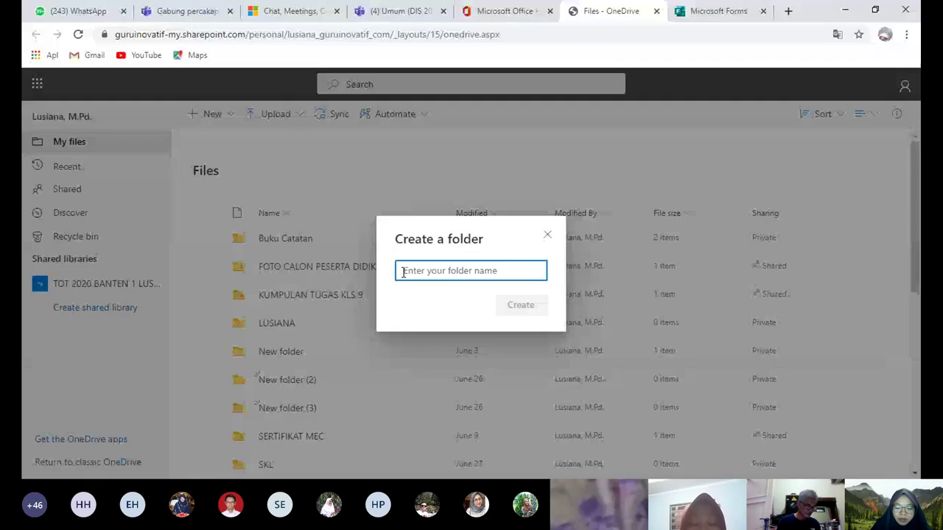
text(kump)
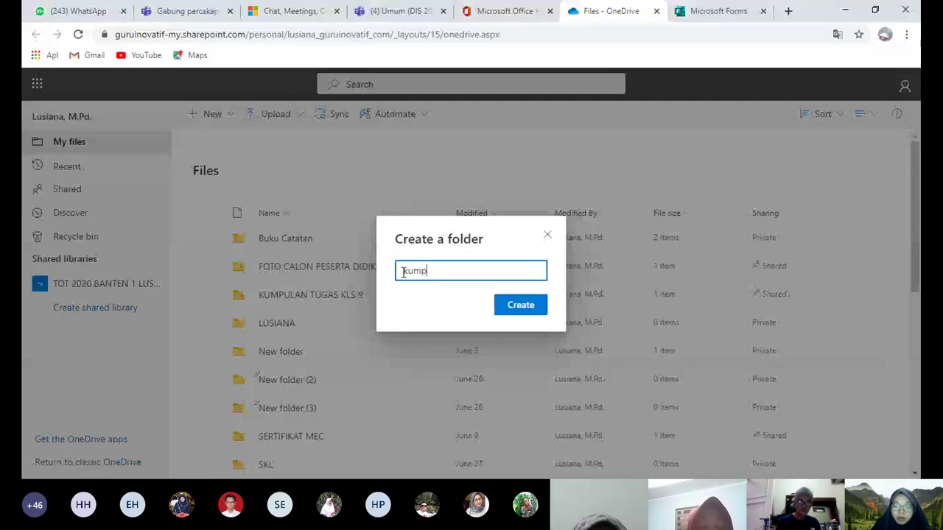
text(ulan)
key(BackSpace)
key(BackSpace)
key(BackSpace)
key(BackSpace)
key(BackSpace)
key(BackSpace)
key(BackSpace)
key(BackSpace)
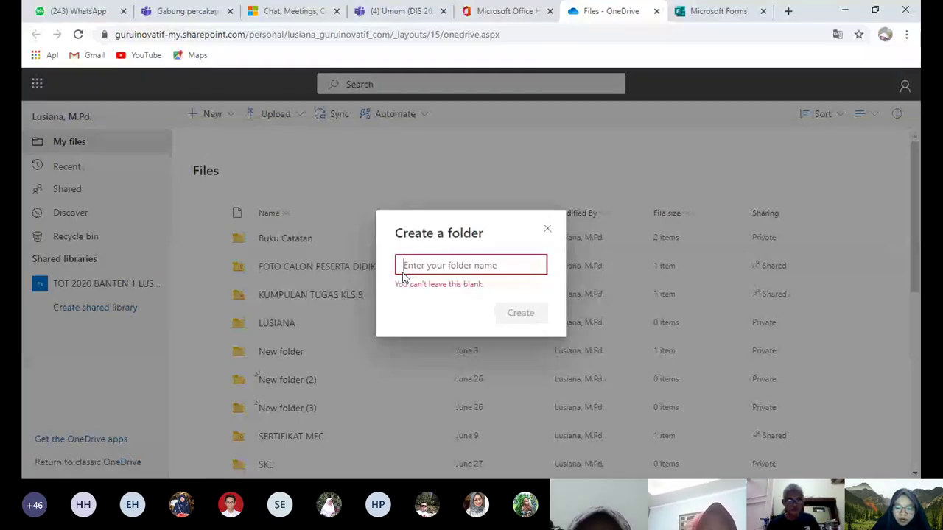
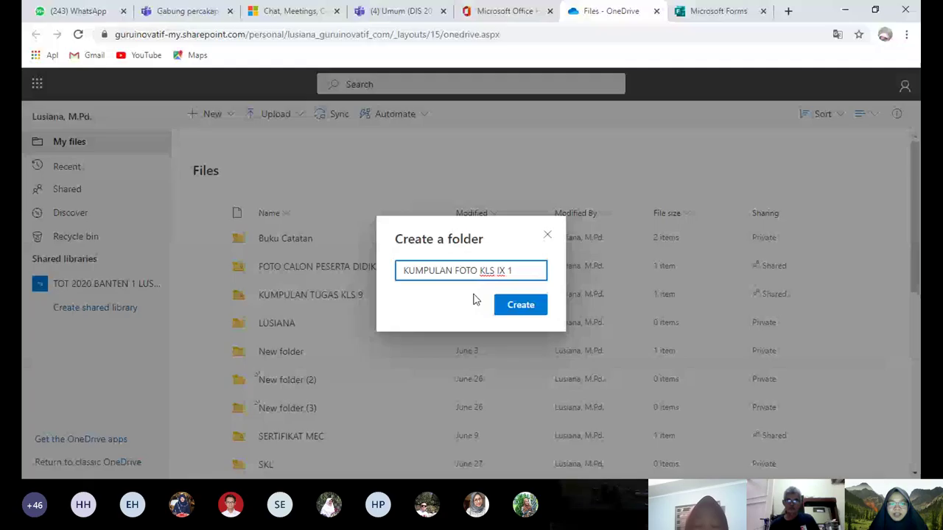
click(512, 306)
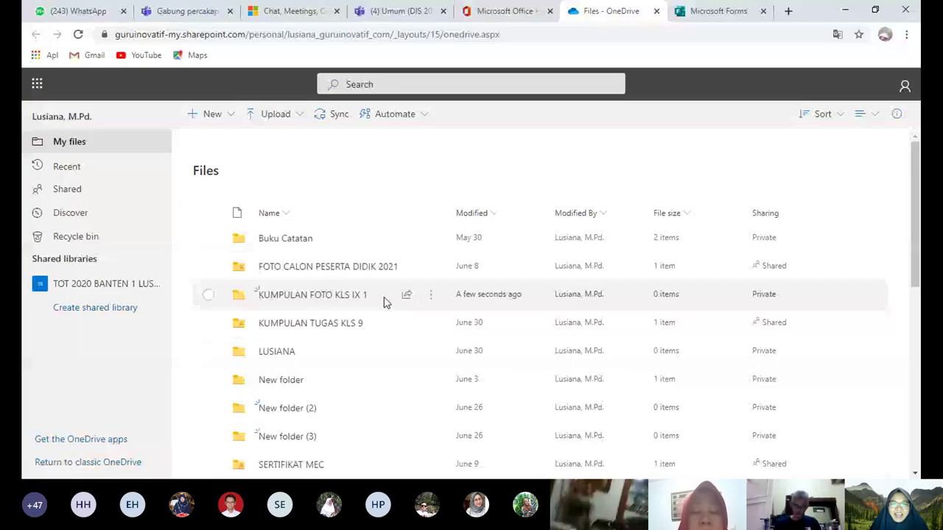
click(432, 299)
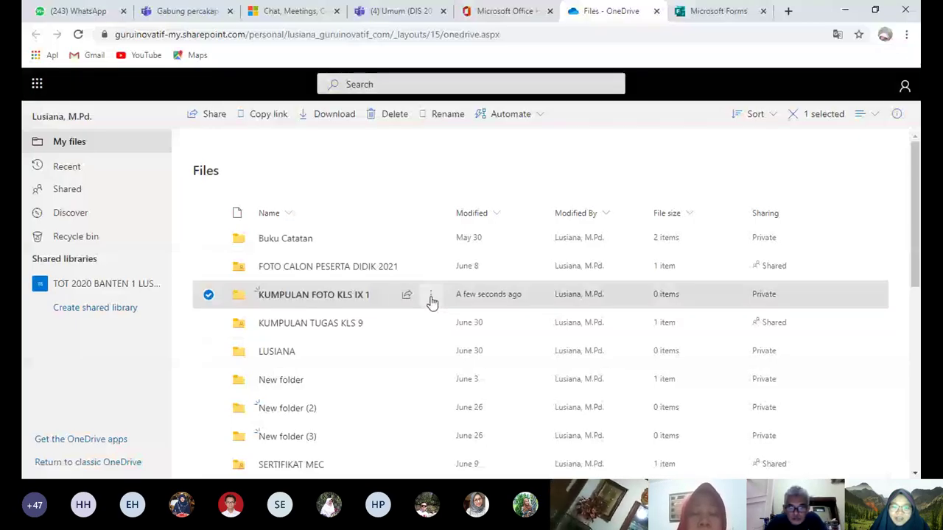
click(432, 298)
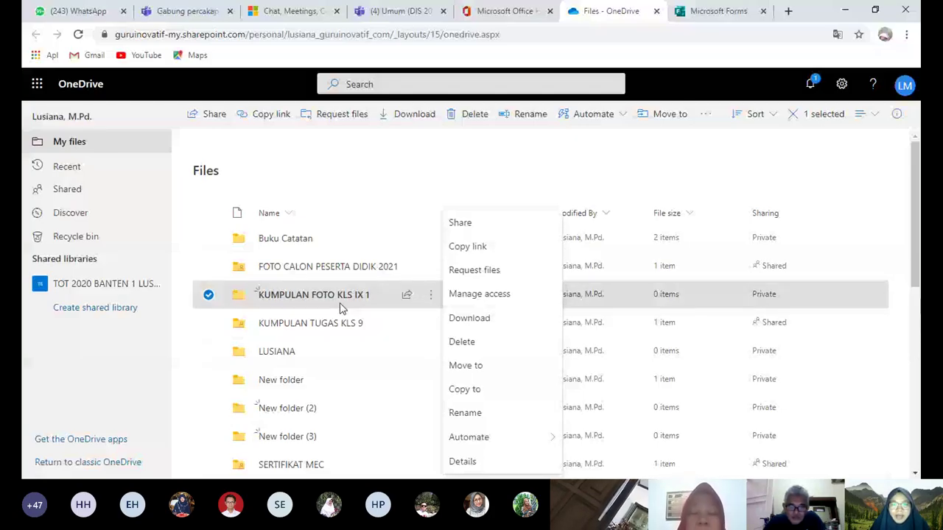
click(460, 251)
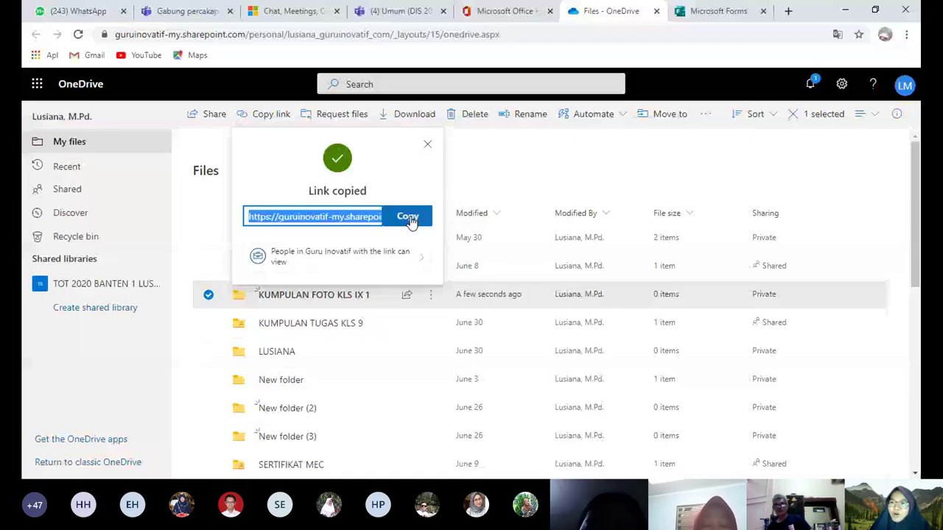
Open the gg.gg URL shortener site in a new browser tab
click(905, 34)
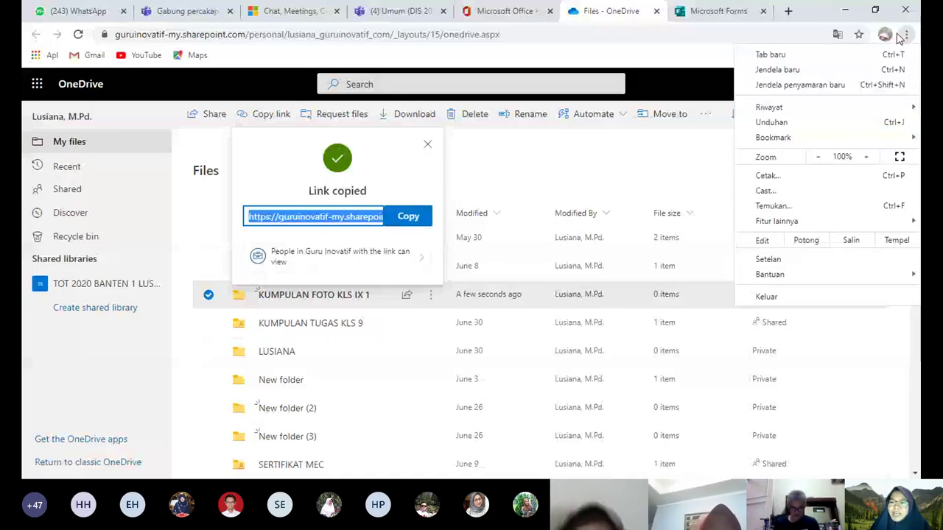
click(810, 54)
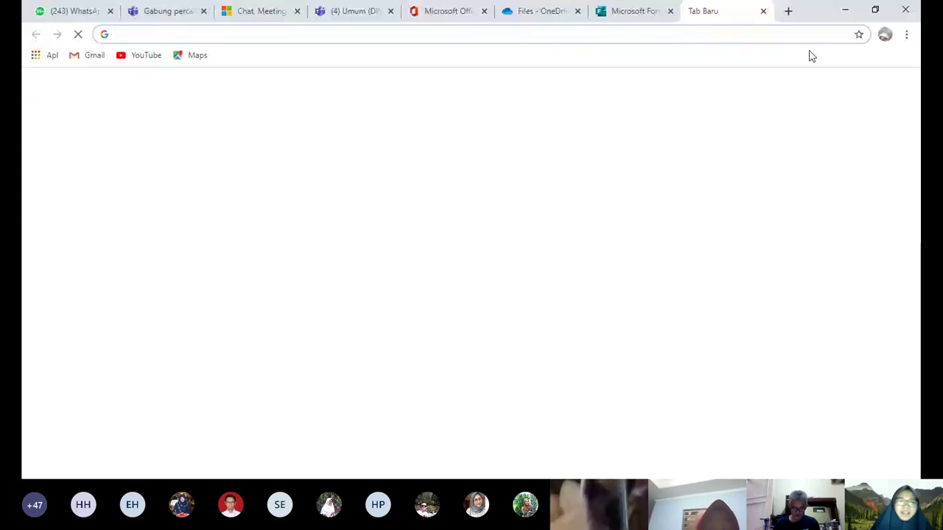
text(GG)
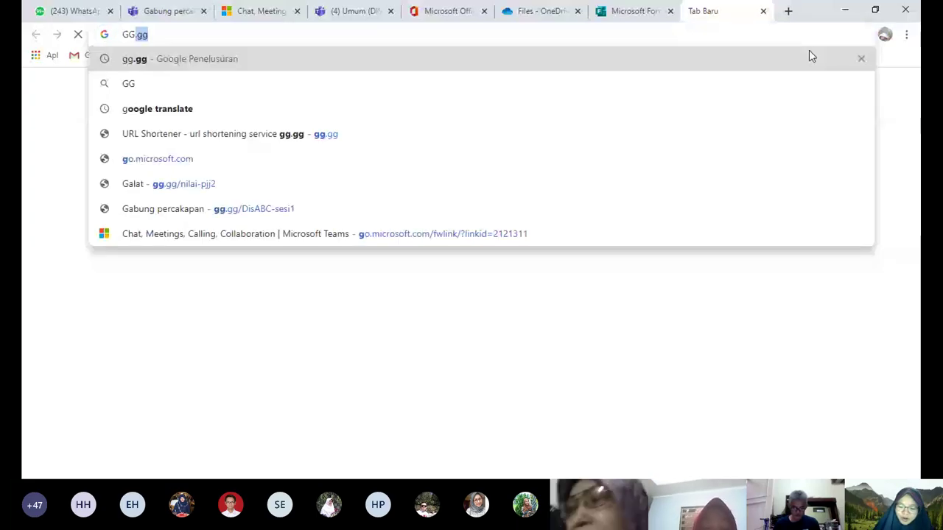
text(.)
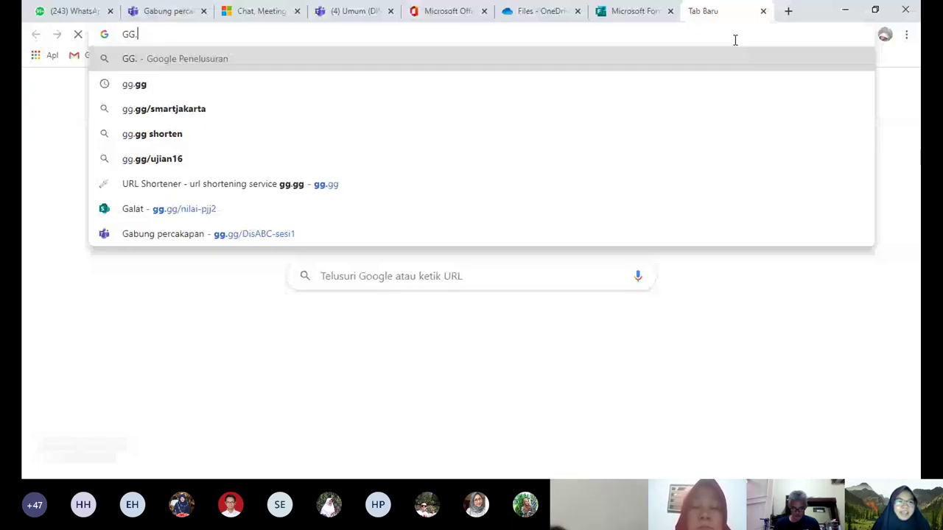
click(136, 84)
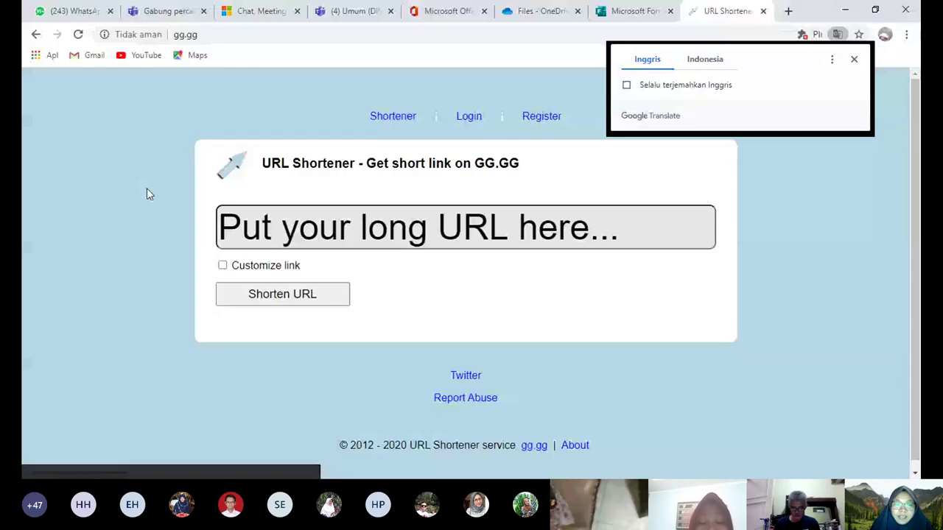
click(222, 222)
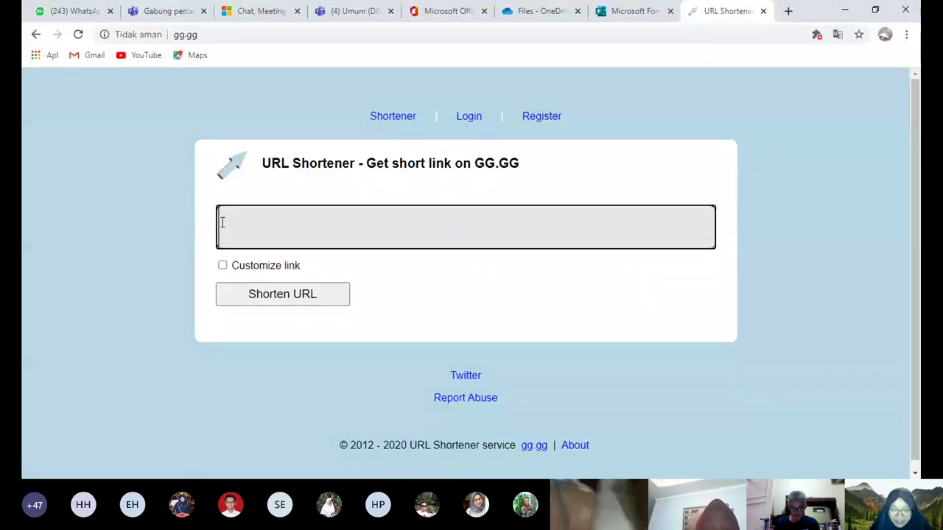
right_click(222, 222)
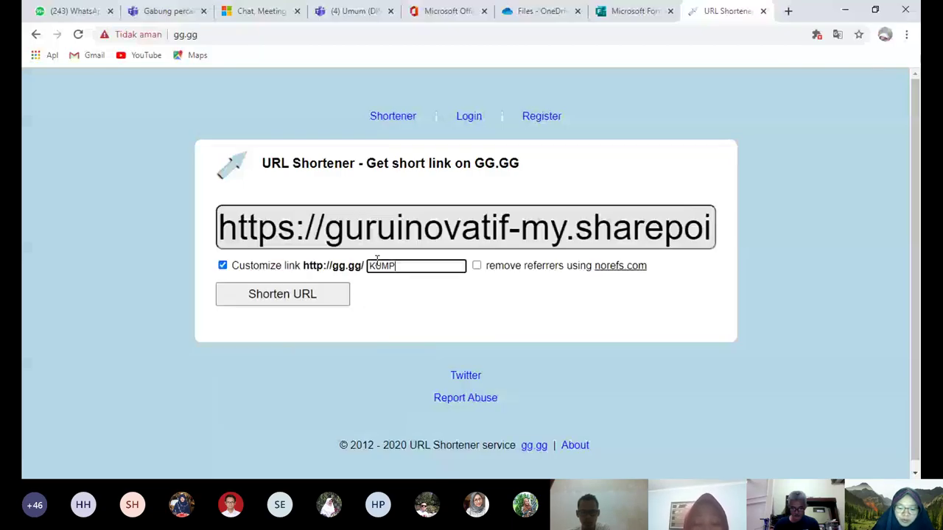
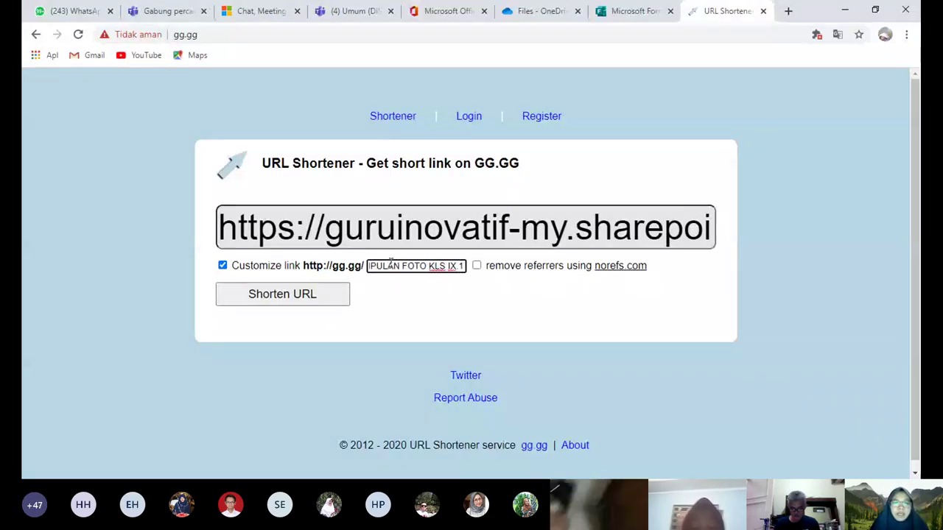
click(256, 302)
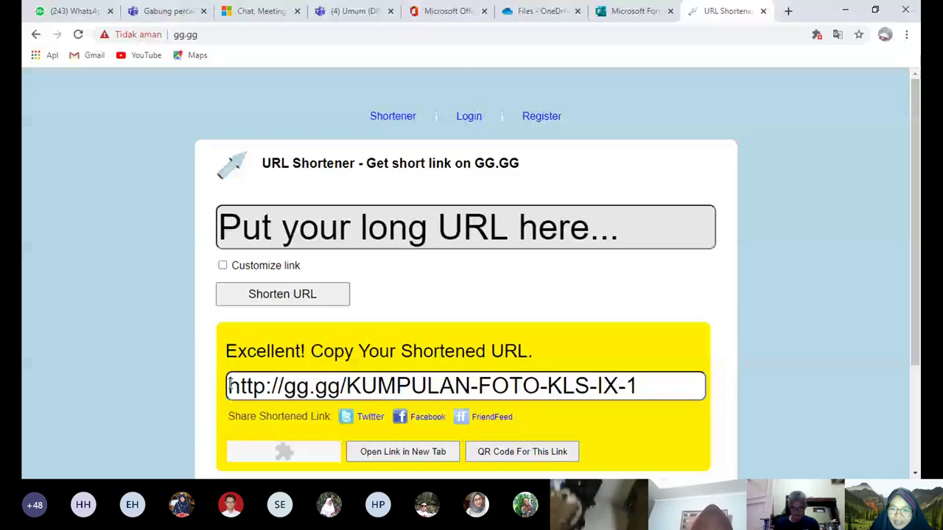
drag(229, 385, 642, 390)
right_click(642, 389)
click(654, 396)
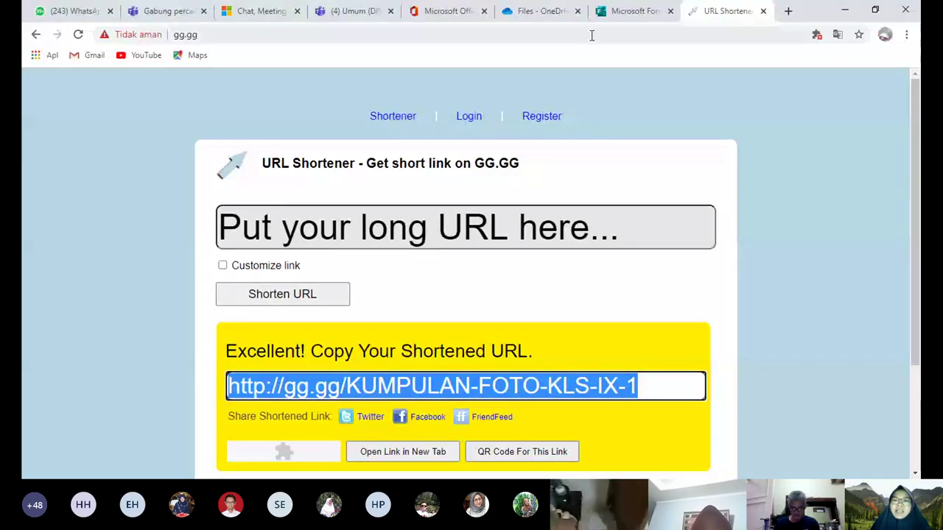
click(619, 12)
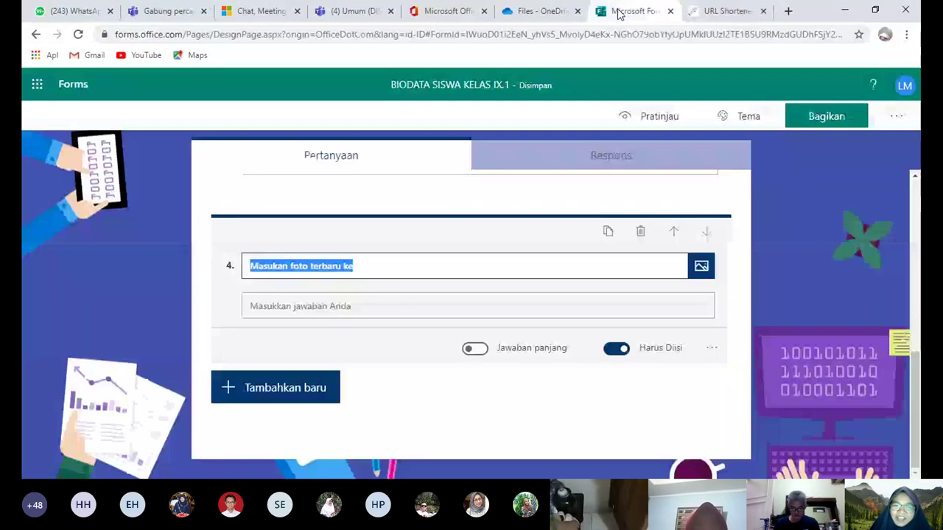
click(355, 266)
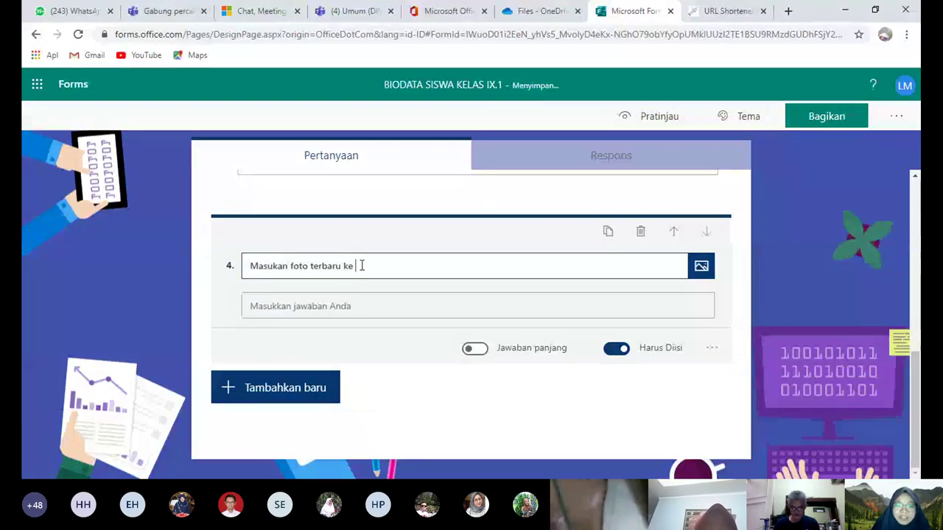
right_click(362, 266)
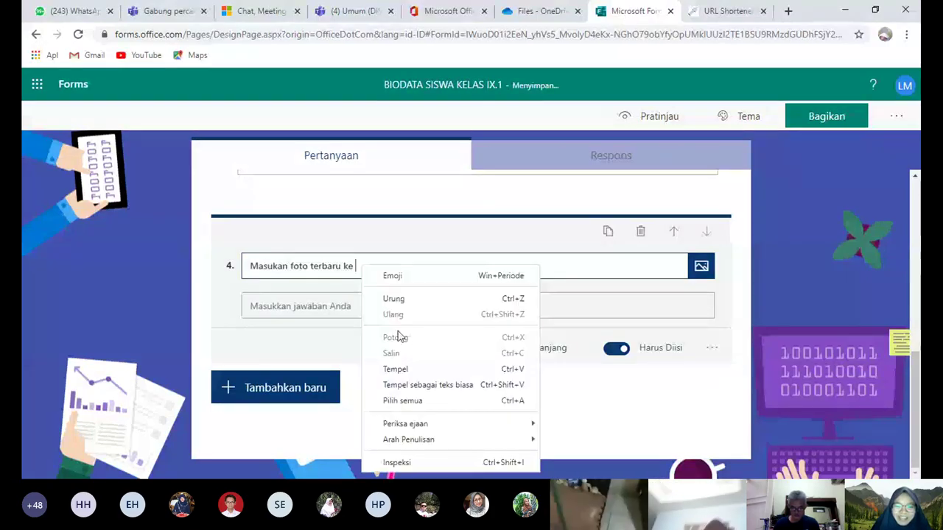
click(395, 369)
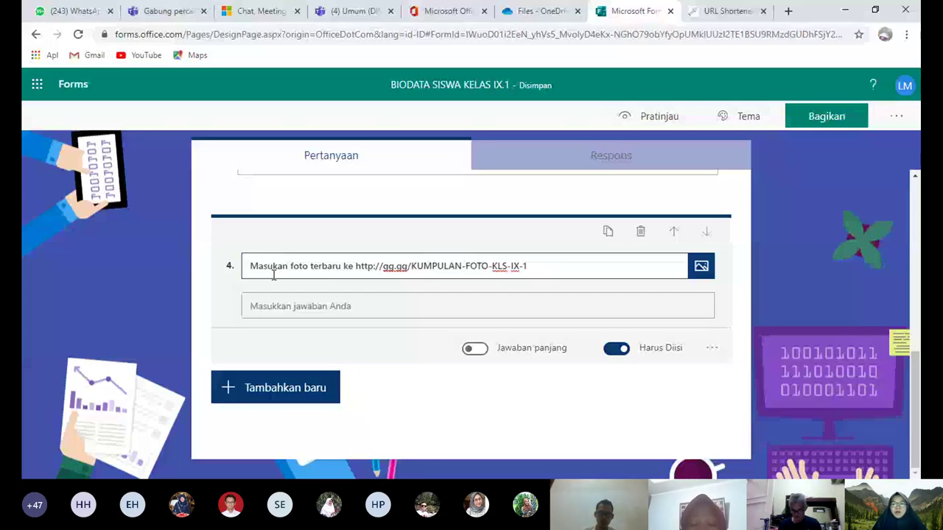
click(773, 277)
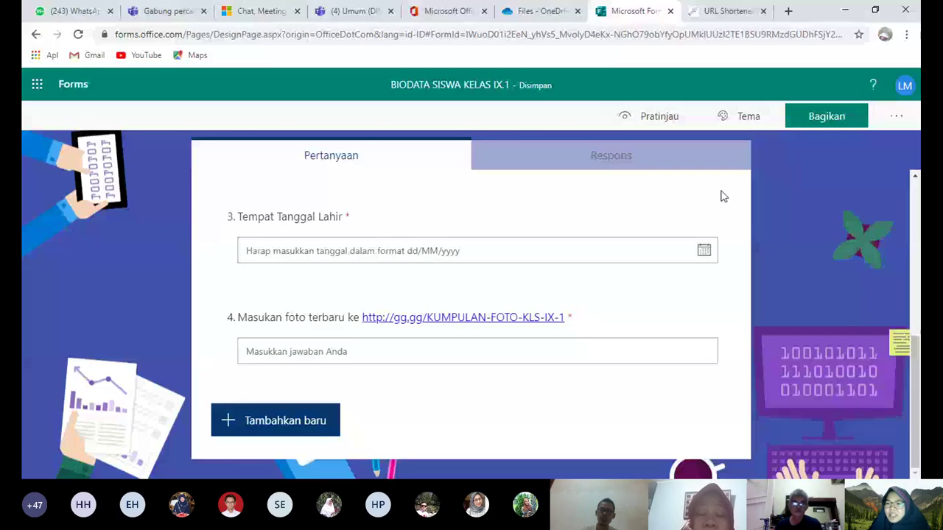
click(895, 120)
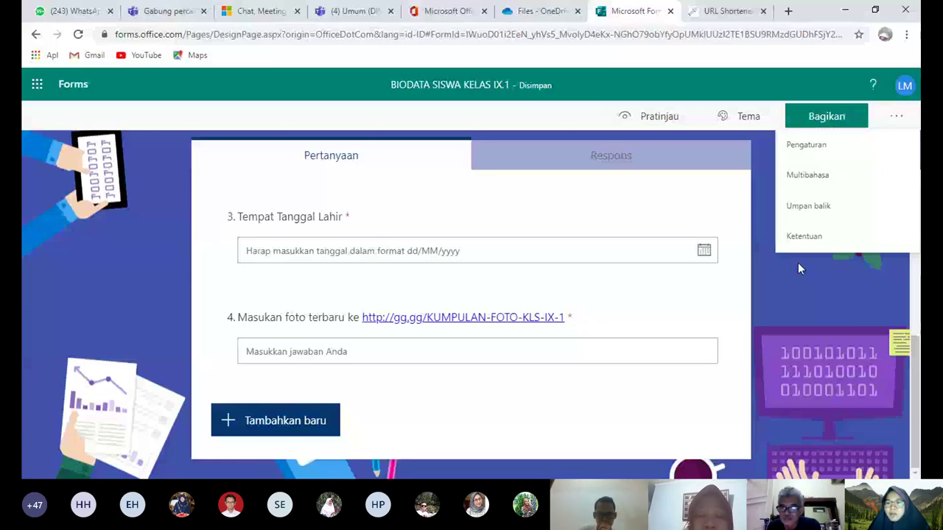
click(814, 123)
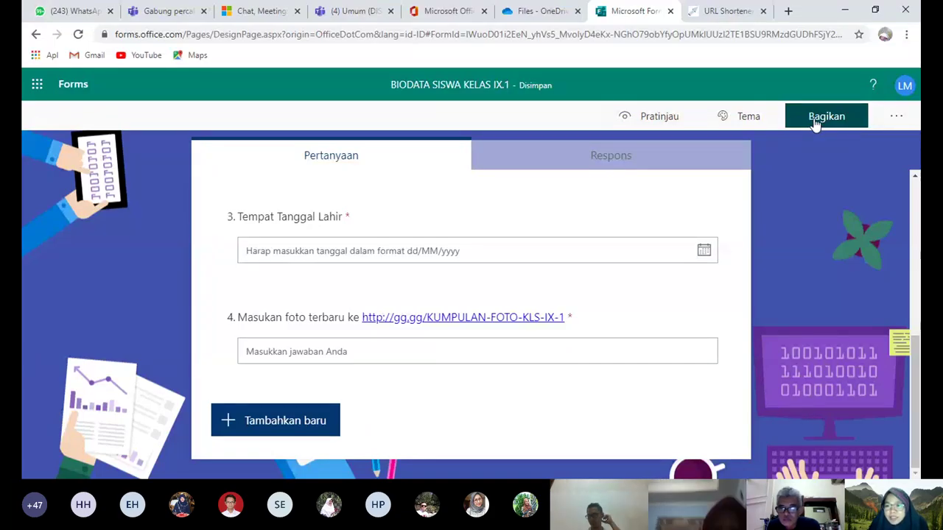
Share the form so anyone with the link can respond, and copy its response link
click(815, 124)
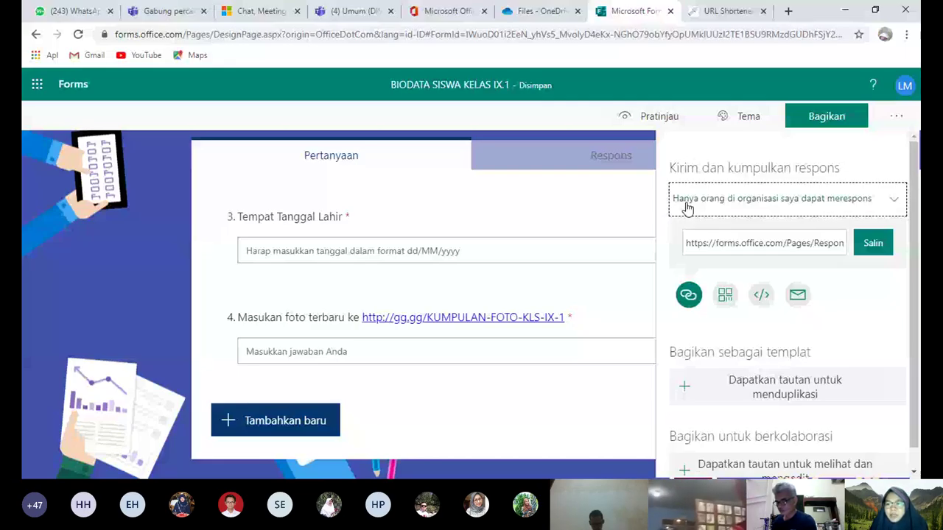
click(895, 205)
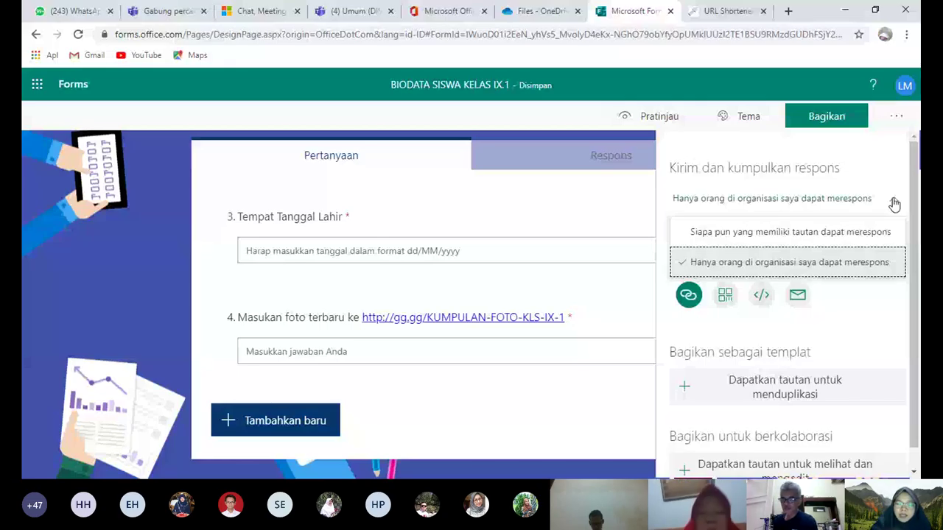
click(763, 222)
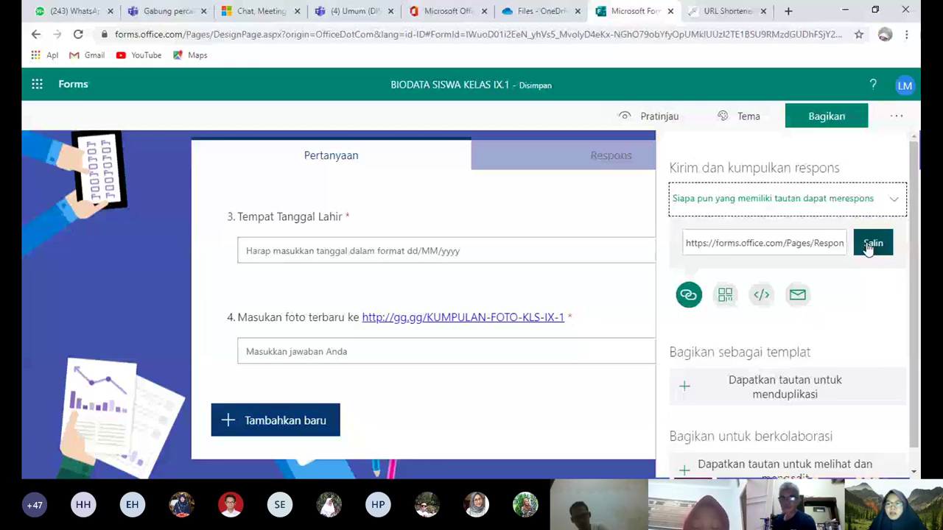
click(872, 243)
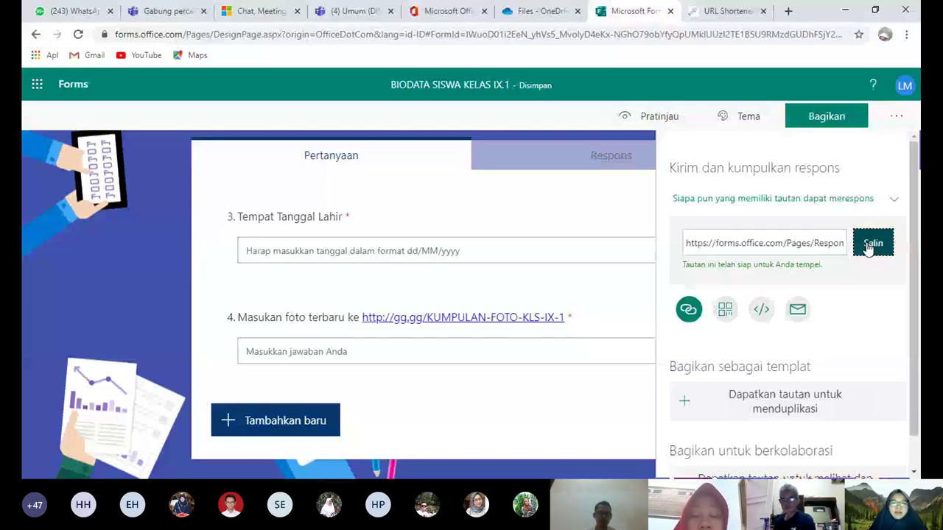
Back in gg.gg, ready the long URL field for pasting the form link
click(725, 11)
click(221, 231)
right_click(221, 231)
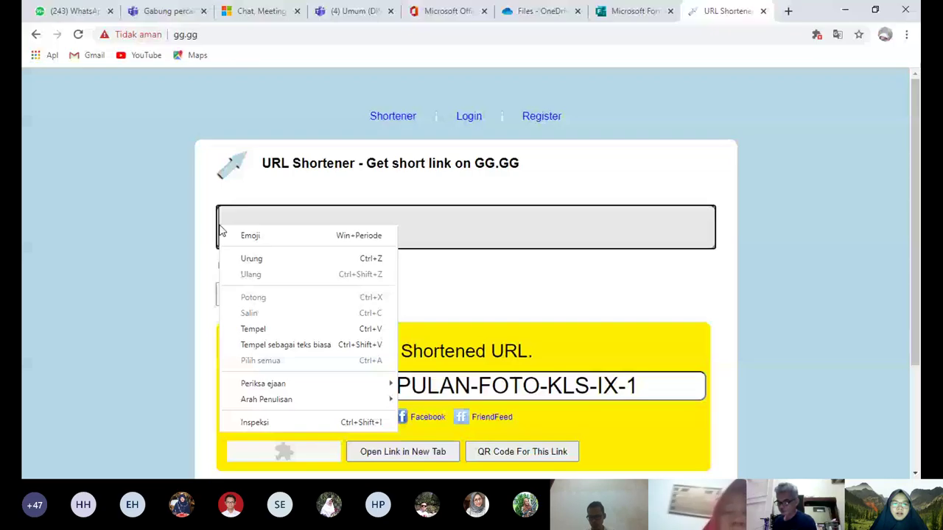
Paste the form link, enable a custom alias LATIHAN SESI 3, and shorten it
click(252, 329)
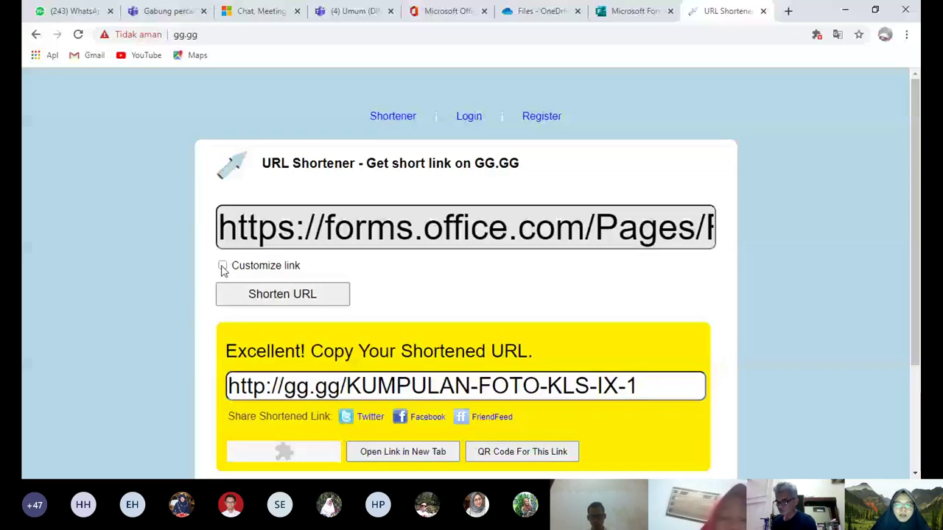
click(222, 265)
click(372, 265)
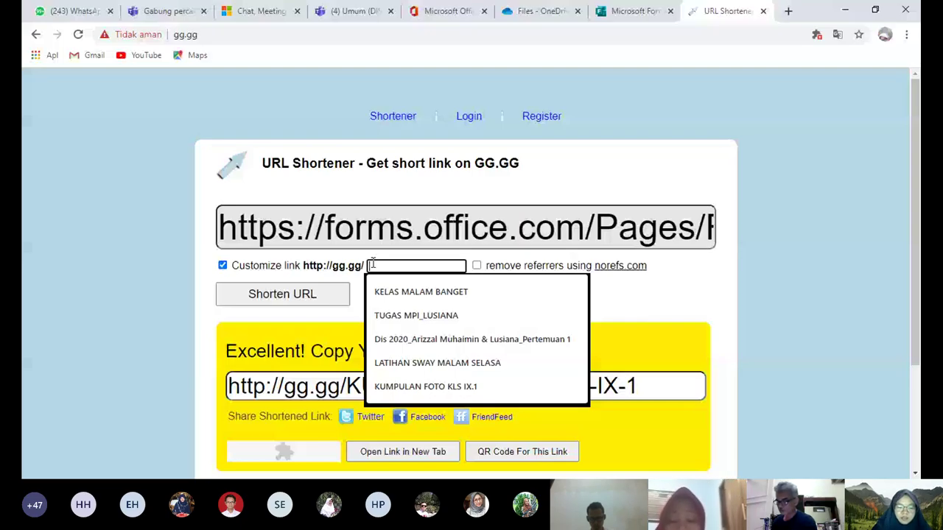
key(ctrl+v)
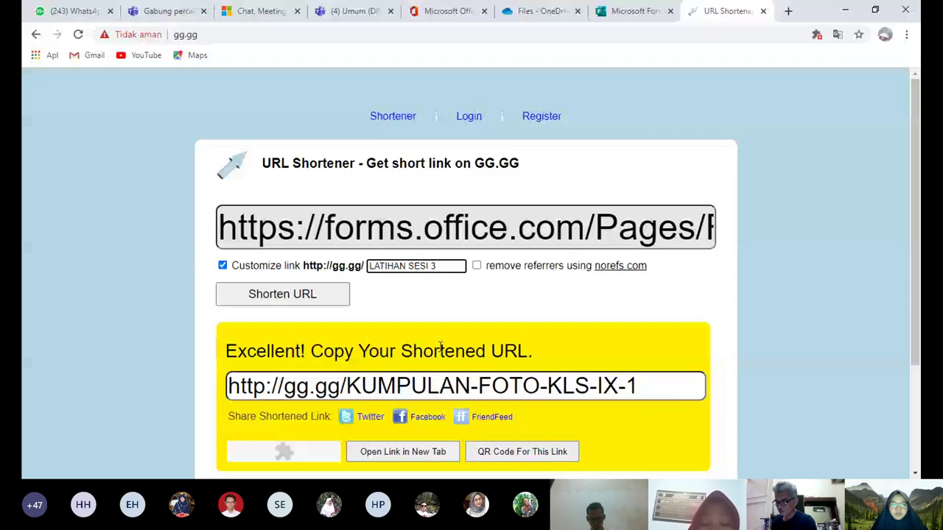
click(286, 294)
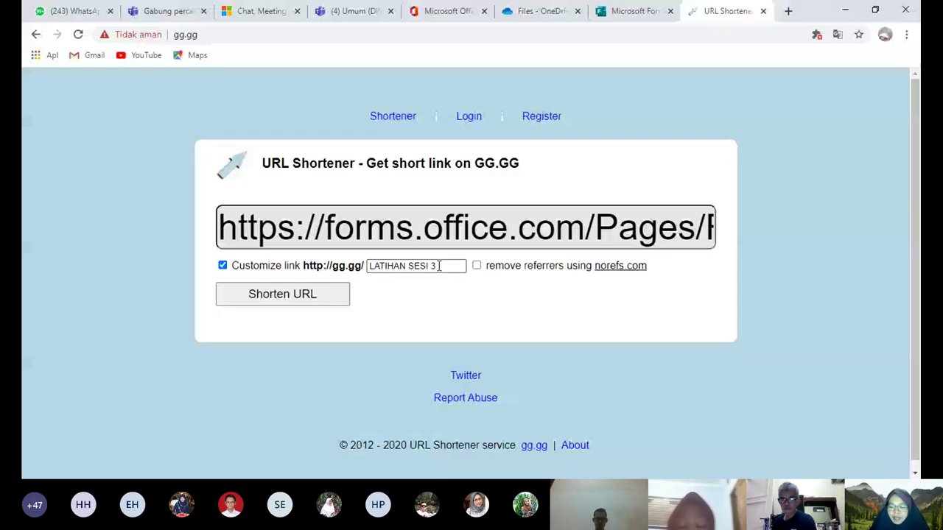
Change the alias to LATIHAN FORM SESSI 3 and shorten the form link again
click(439, 266)
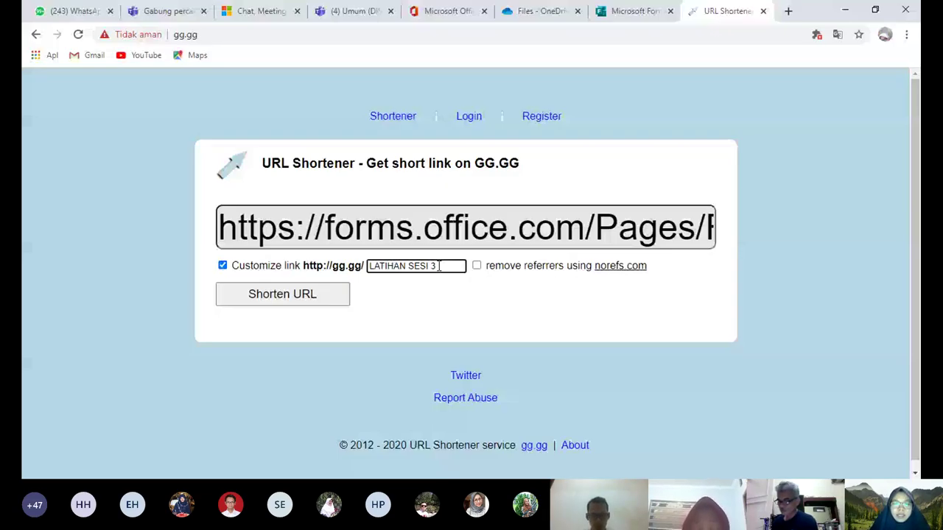
key(BackSpace)
key(BackSpace)
key(BackSpace)
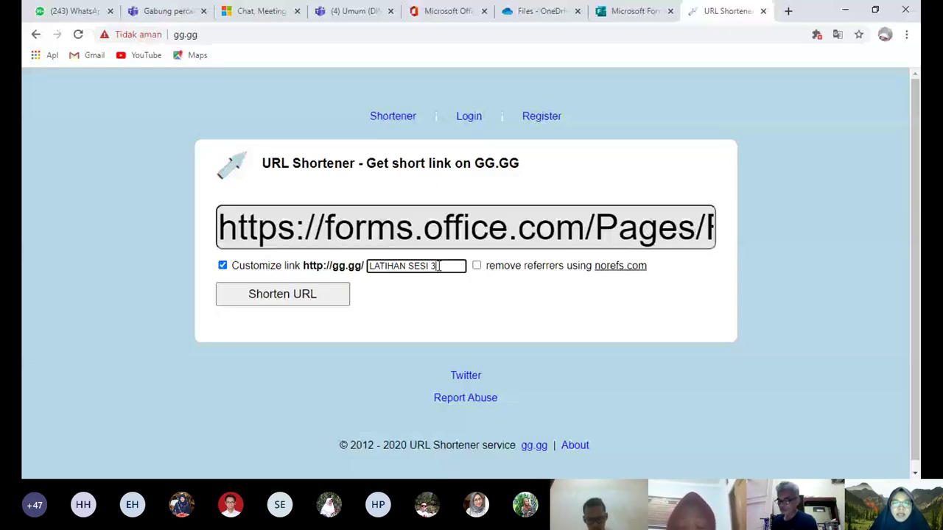
key(BackSpace)
key(BackSpace)
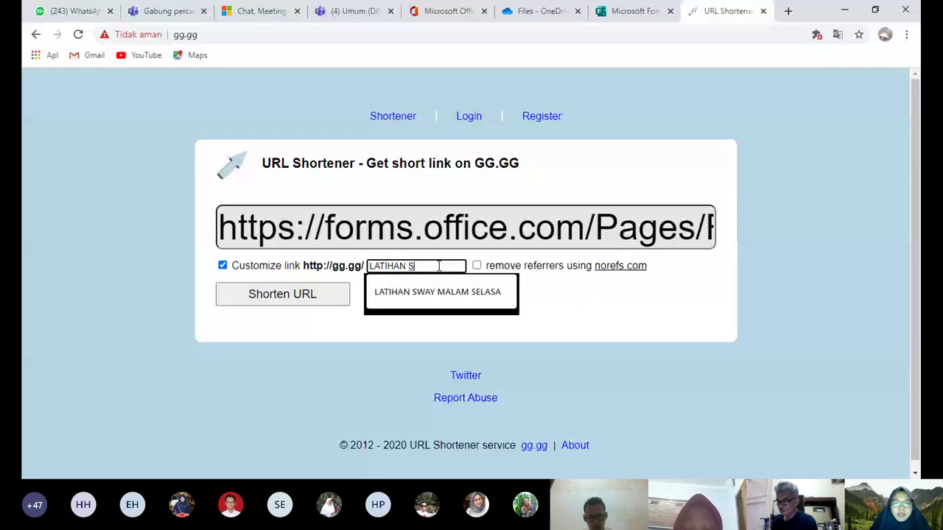
key(BackSpace)
text(F)
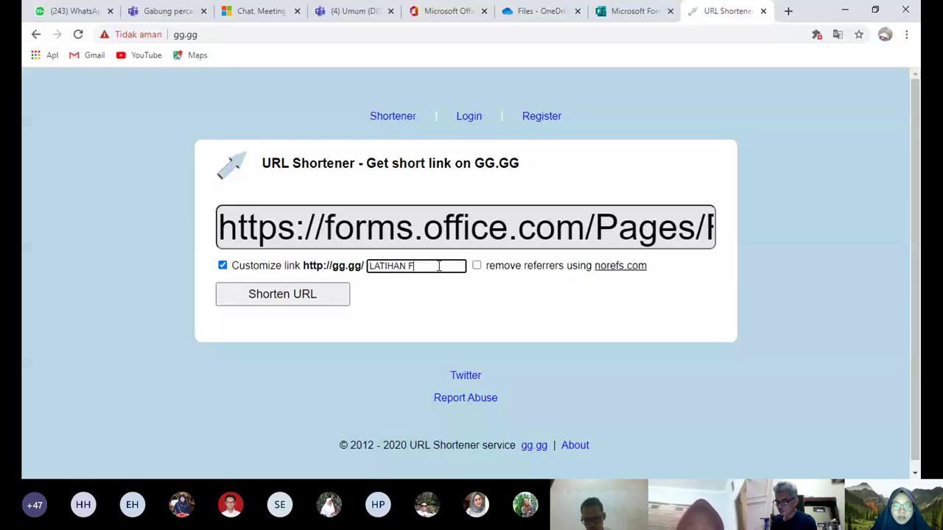
text(ORM SESSI 3)
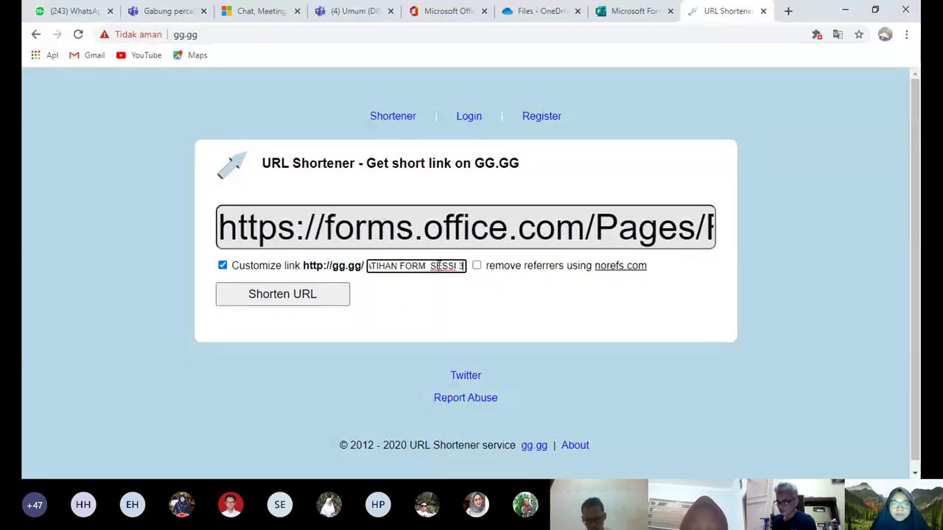
click(322, 297)
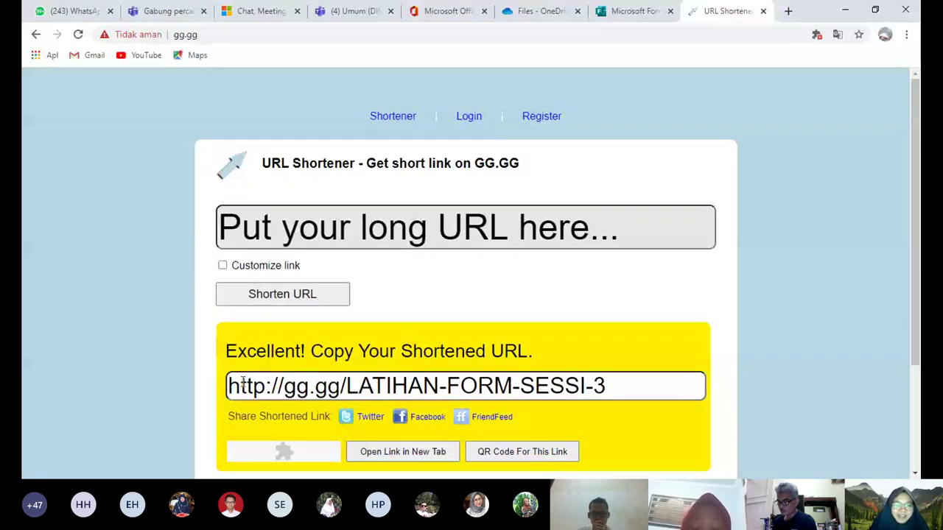
drag(230, 386, 621, 386)
key(ctrl+c)
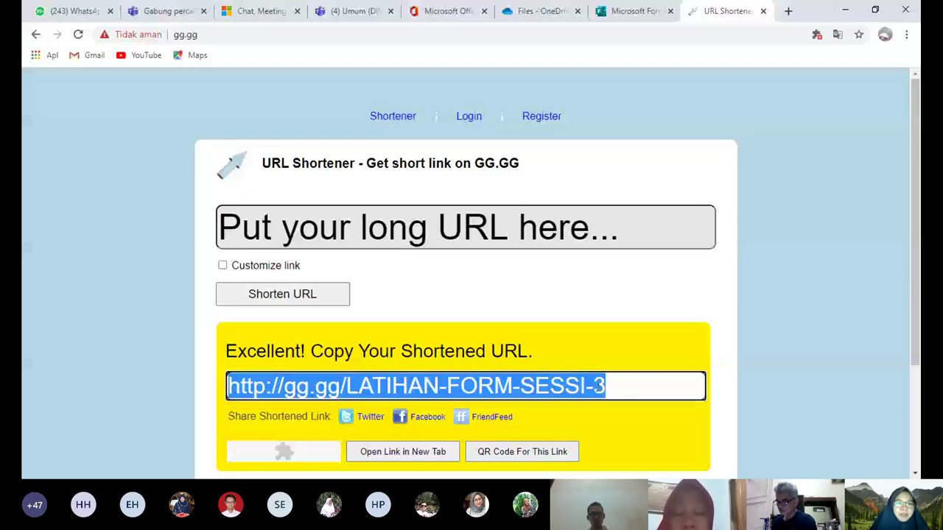
key(ctrl+1)
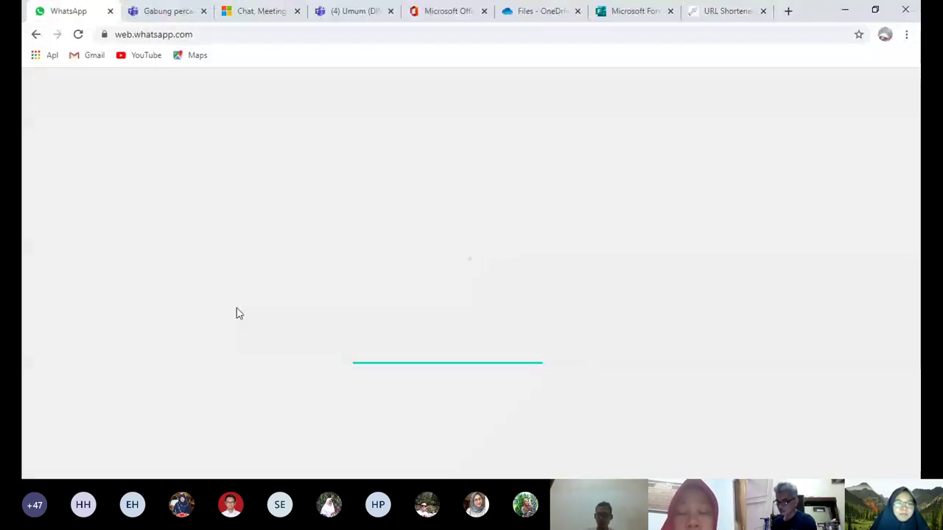